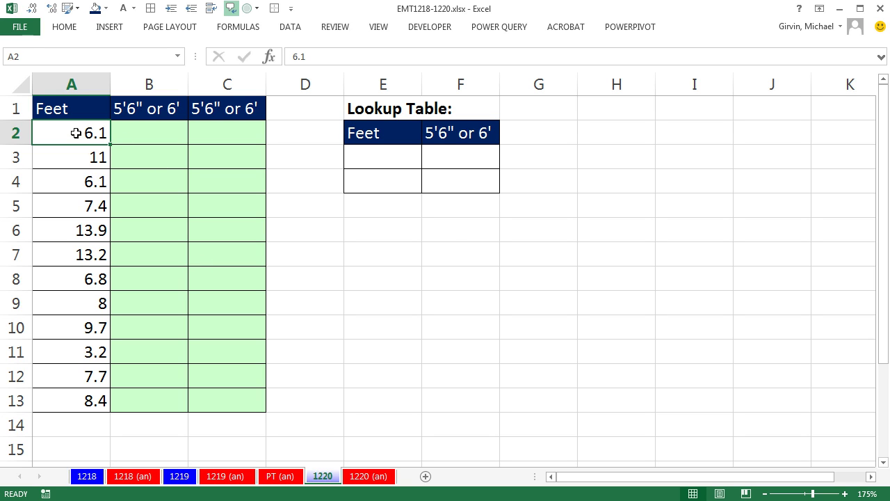
- Start an IF formula in B2 that tests A2>8 and returns "6'" when true
{"action": "left_click_drag", "start_coordinate": [76, 133], "coordinate": [97, 396]}
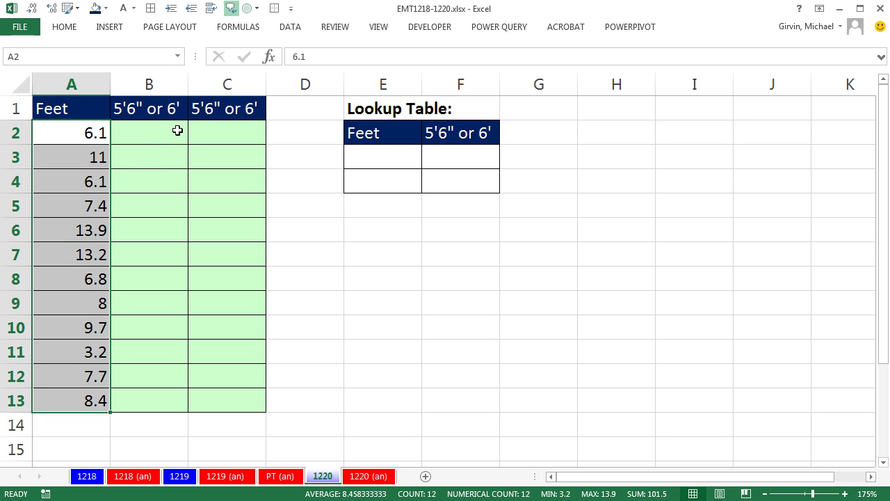
{"action": "left_click", "coordinate": [174, 133]}
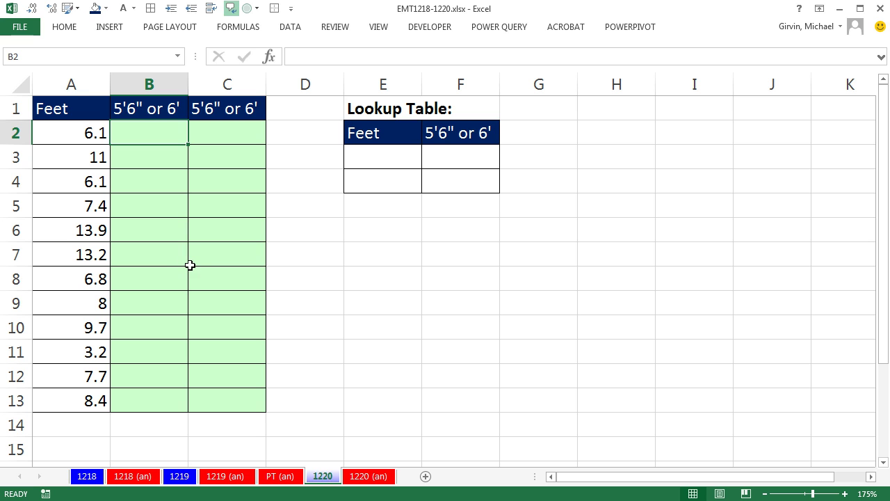
{"action": "type", "text": "=if"}
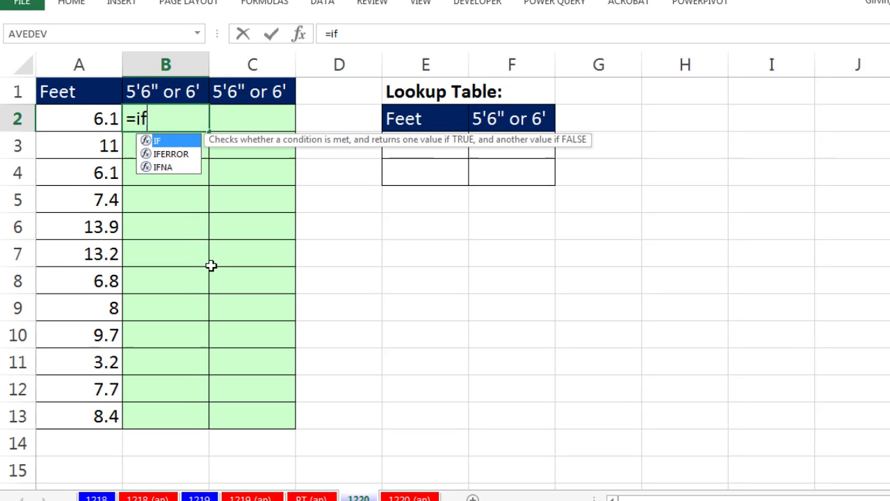
{"action": "key", "text": "Tab"}
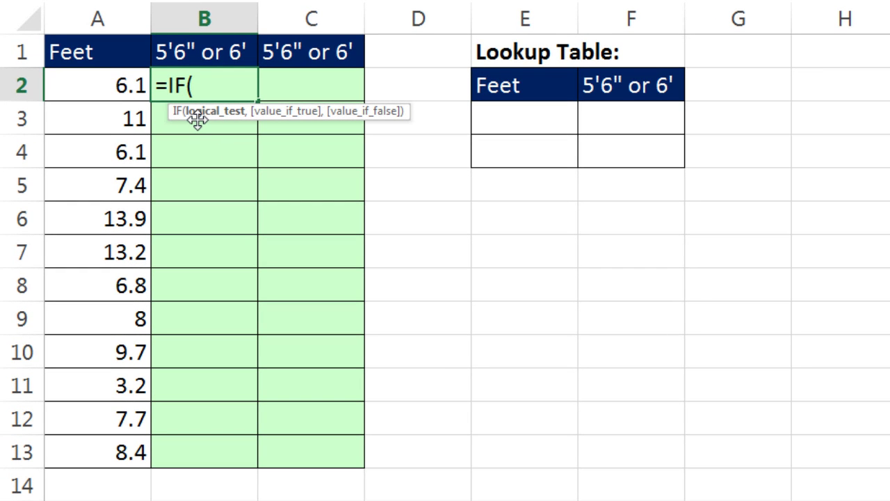
{"action": "left_click", "coordinate": [90, 85]}
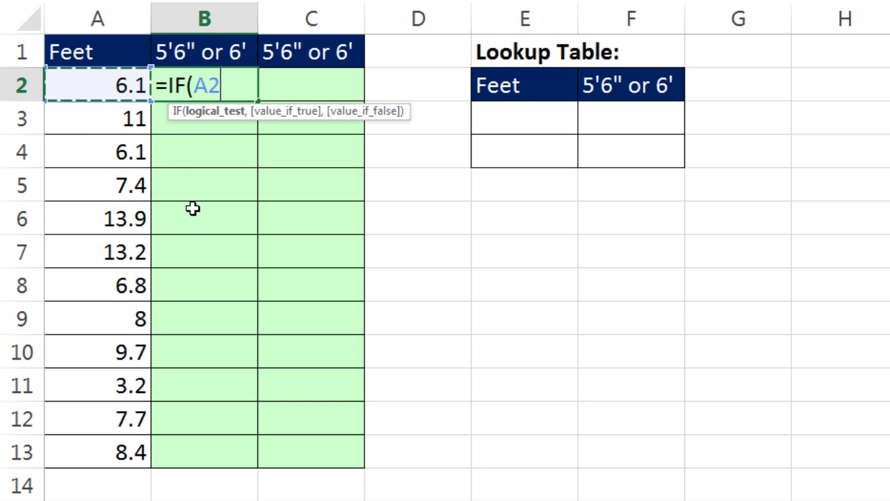
{"action": "type", "text": ">8"}
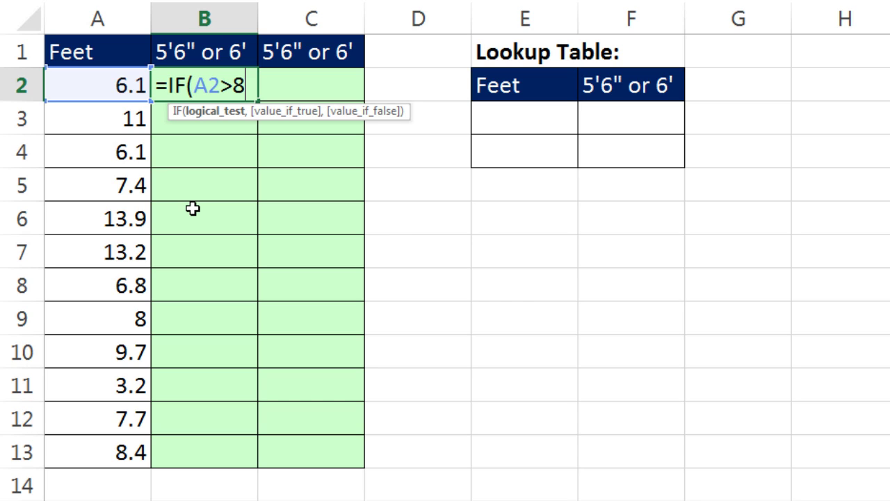
{"action": "type", "text": ","}
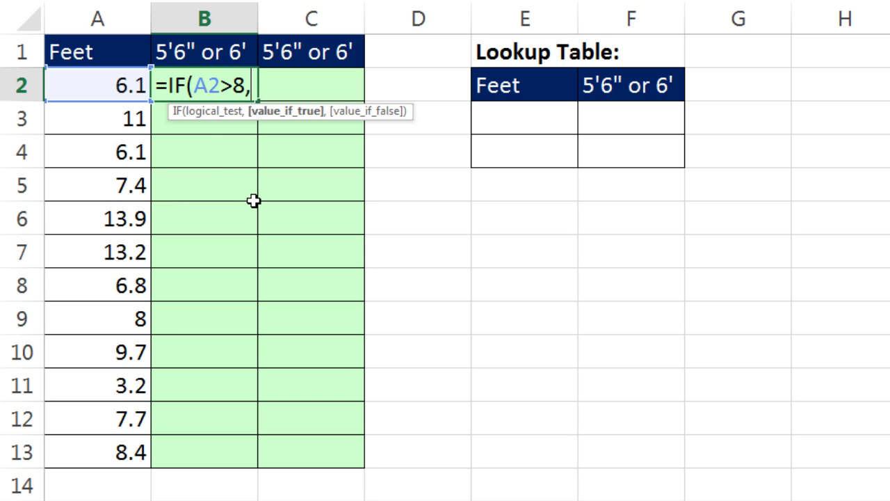
{"action": "type", "text": "\"6"}
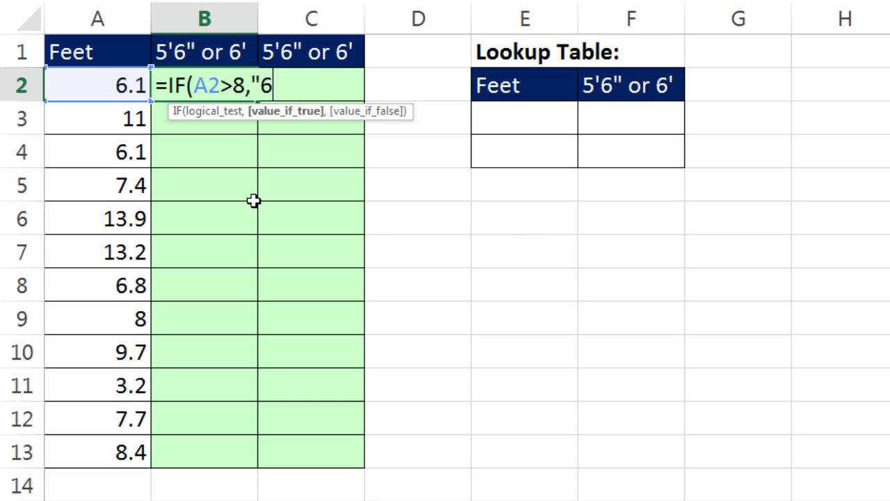
{"action": "type", "text": "'\""}
- Add "5'6"" as the false result and close the IF formula's parenthesis
{"action": "left_click_drag", "start_coordinate": [262, 82], "coordinate": [304, 123]}
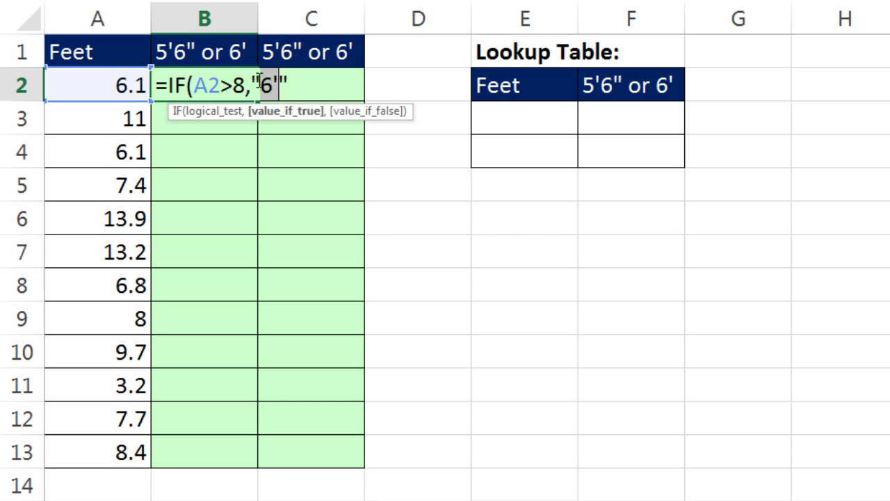
{"action": "key", "text": "End"}
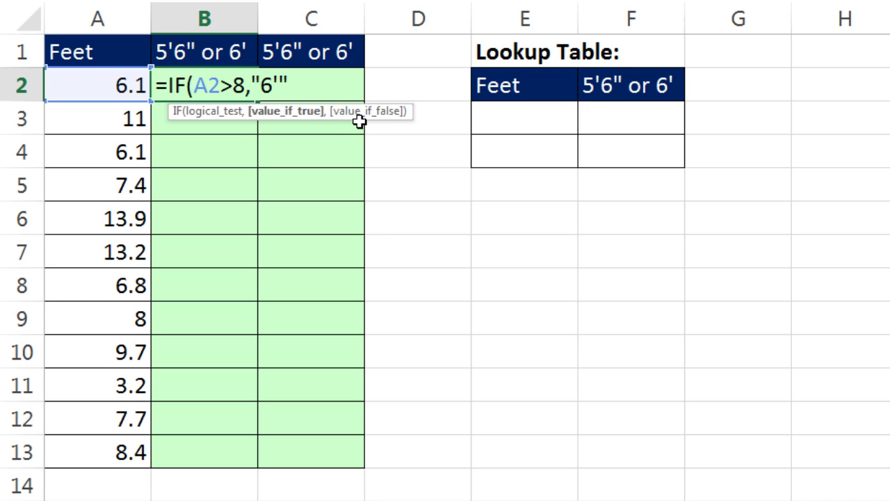
{"action": "type", "text": ","}
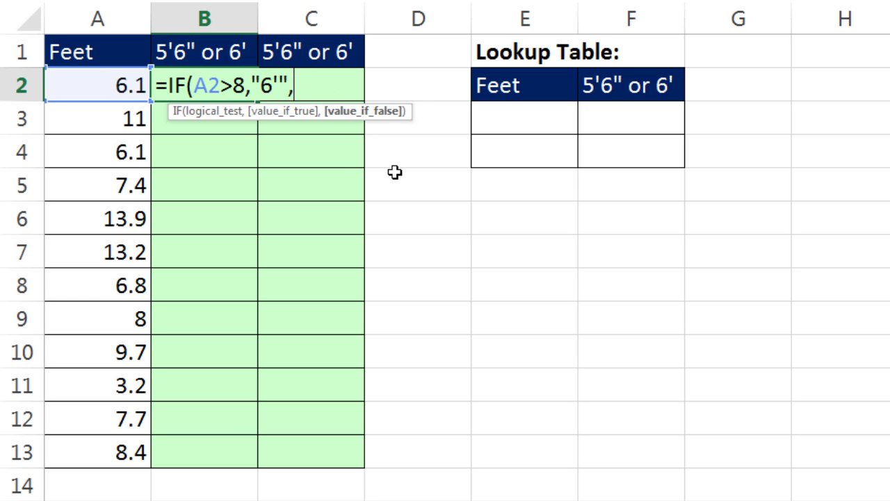
{"action": "type", "text": "\"5'6\""}
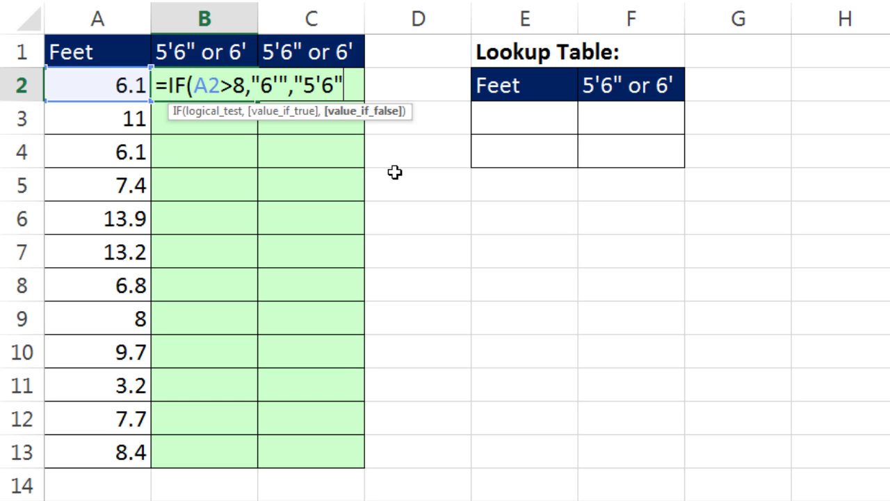
{"action": "type", "text": "\""}
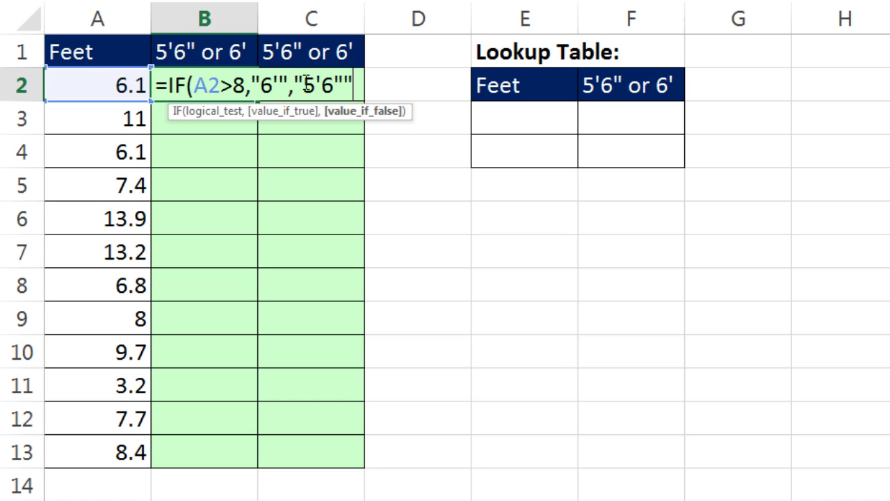
{"action": "left_click_drag", "start_coordinate": [303, 82], "coordinate": [346, 78]}
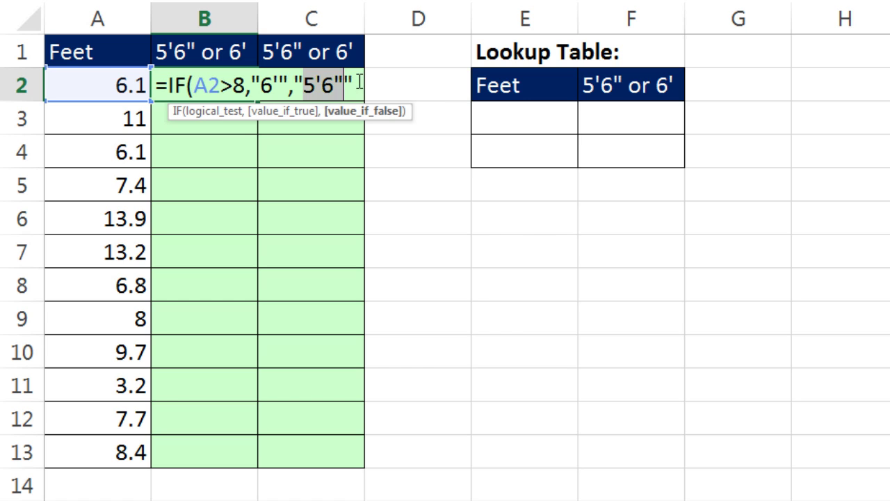
{"action": "key", "text": "End"}
{"action": "type", "text": ")"}
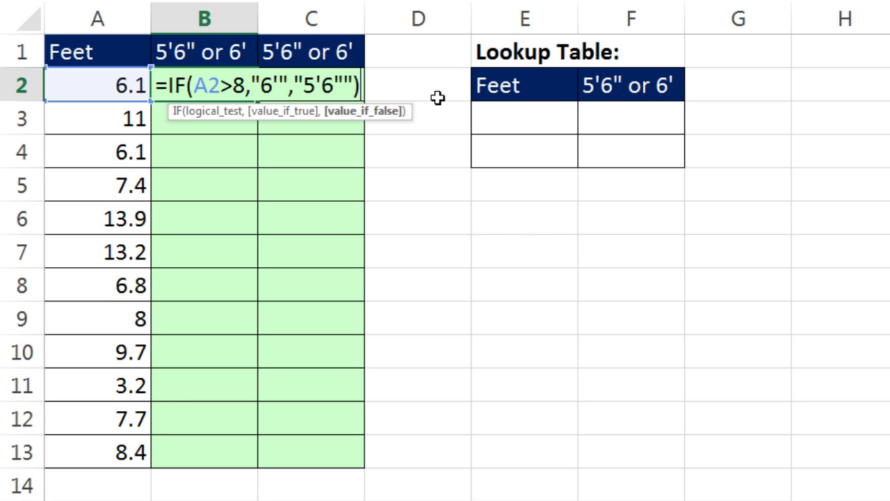
{"action": "key", "text": "Return"}
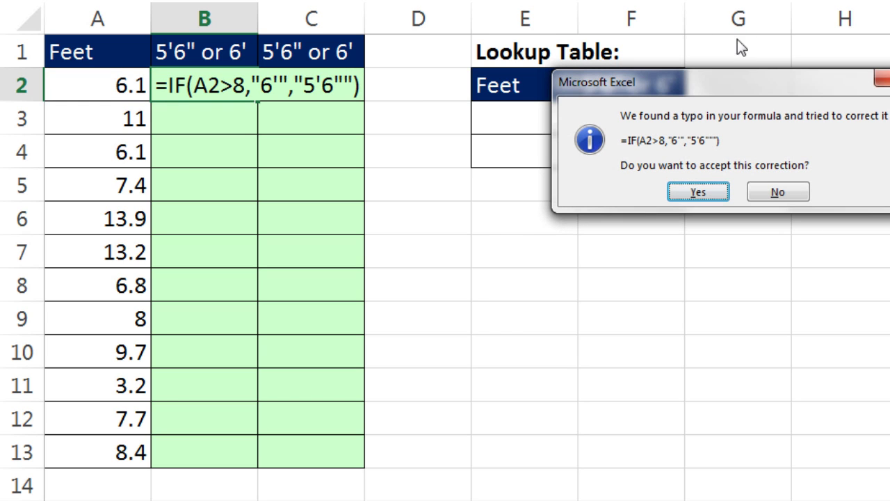
{"action": "left_click_drag", "start_coordinate": [761, 95], "coordinate": [332, 134]}
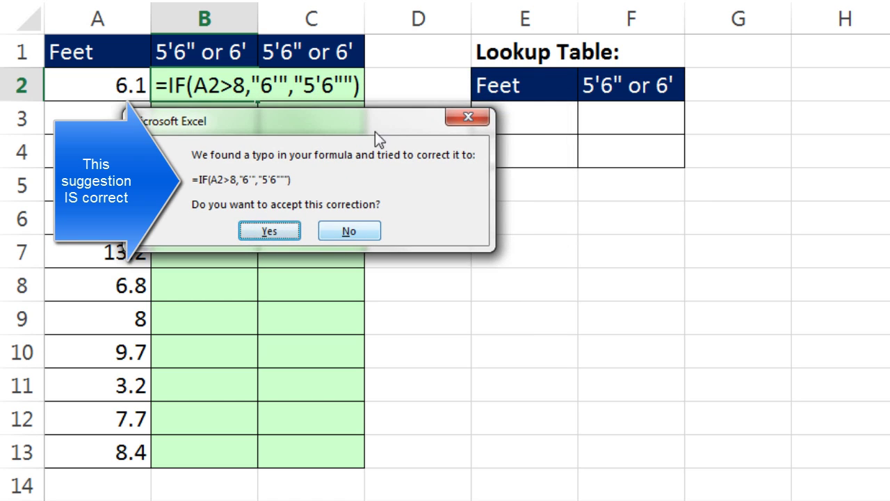
{"action": "left_click", "coordinate": [355, 232]}
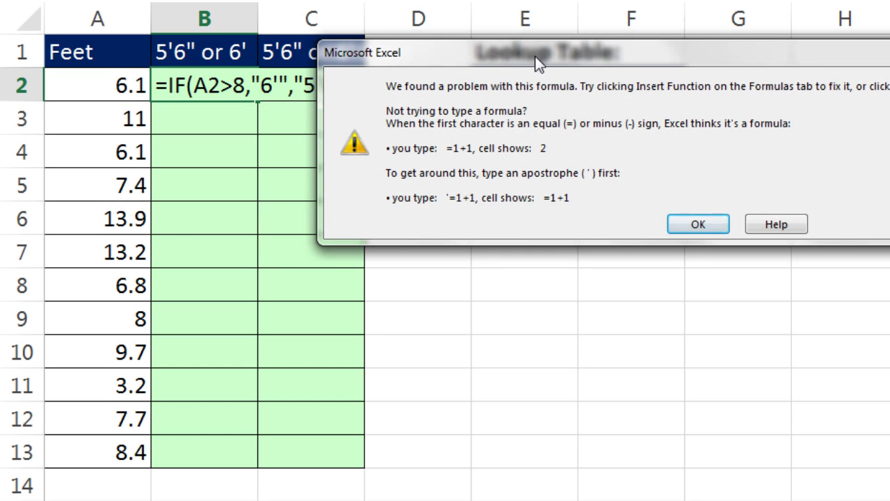
{"action": "left_click_drag", "start_coordinate": [604, 55], "coordinate": [300, 48]}
{"action": "left_click", "coordinate": [395, 218]}
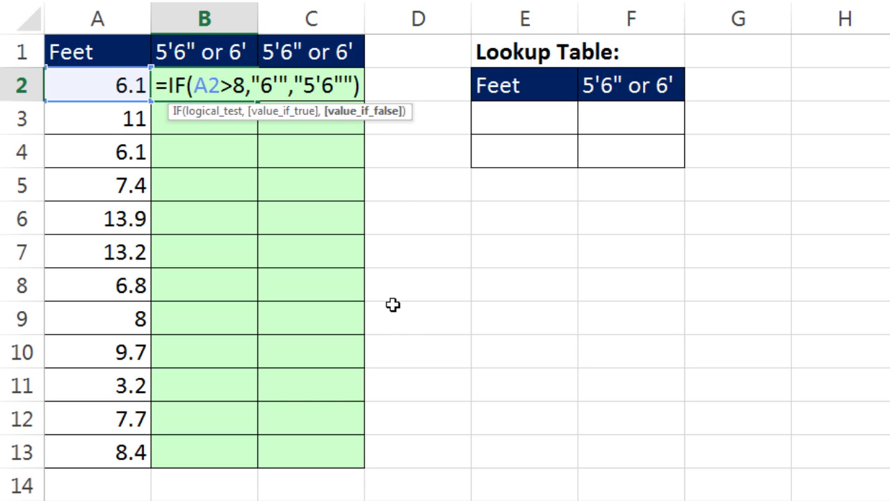
- Fix the false value to "5'6""", commit the formula, and fill it down to B13
{"action": "type", "text": "\""}
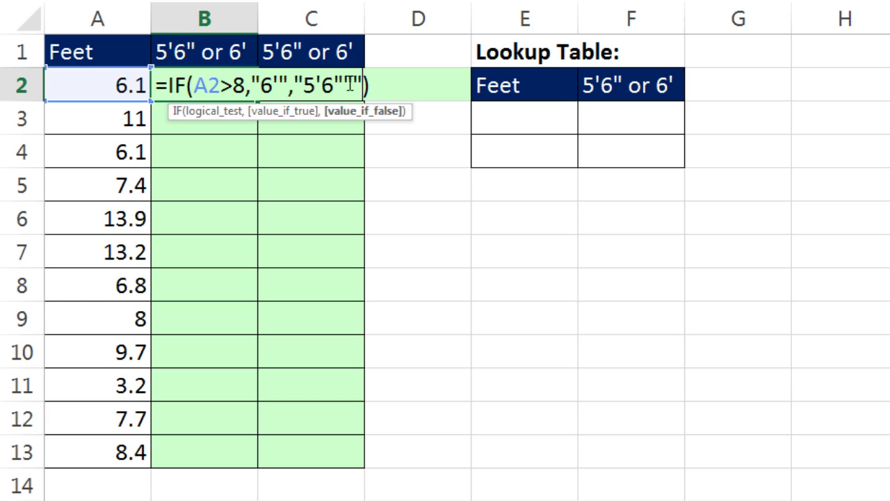
{"action": "left_click_drag", "start_coordinate": [346, 85], "coordinate": [306, 85]}
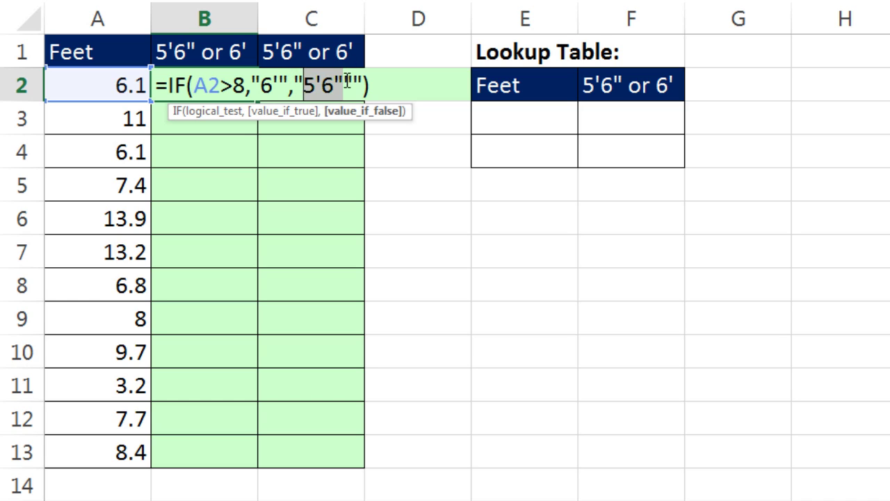
{"action": "left_click_drag", "start_coordinate": [343, 85], "coordinate": [362, 84]}
{"action": "key", "text": "Right"}
{"action": "key", "text": "Right"}
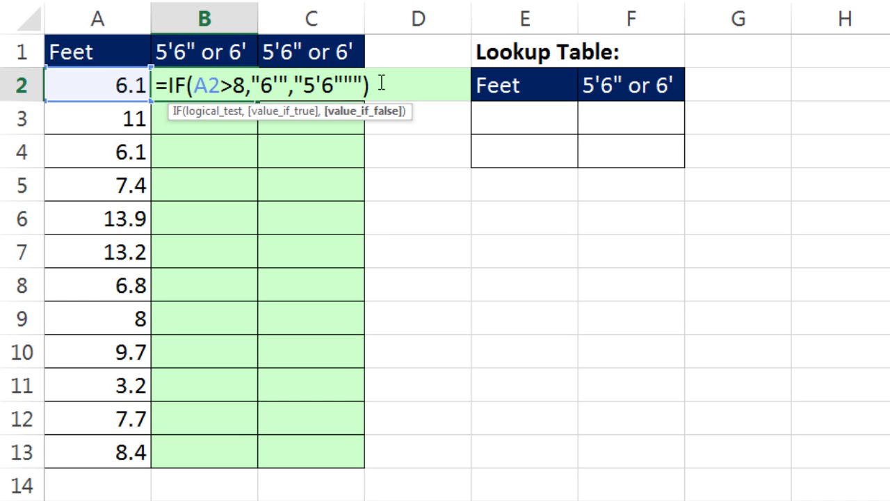
{"action": "key", "text": "ctrl+Return"}
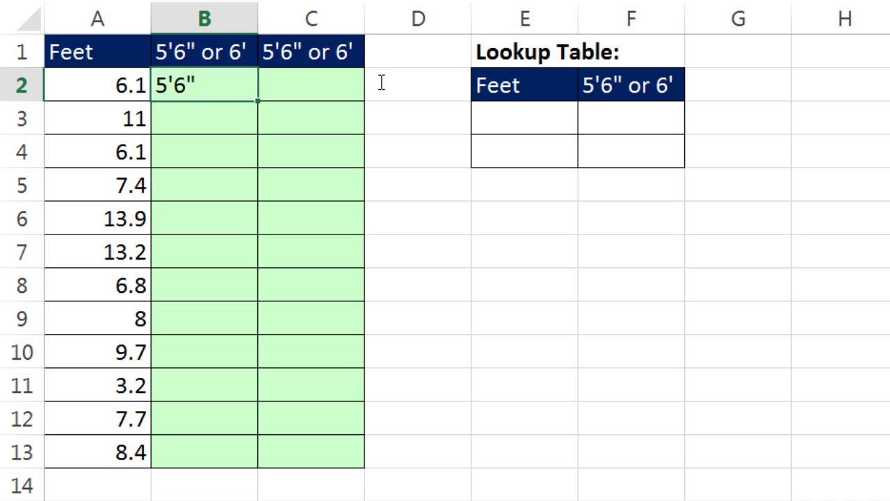
{"action": "double_click", "coordinate": [258, 102]}
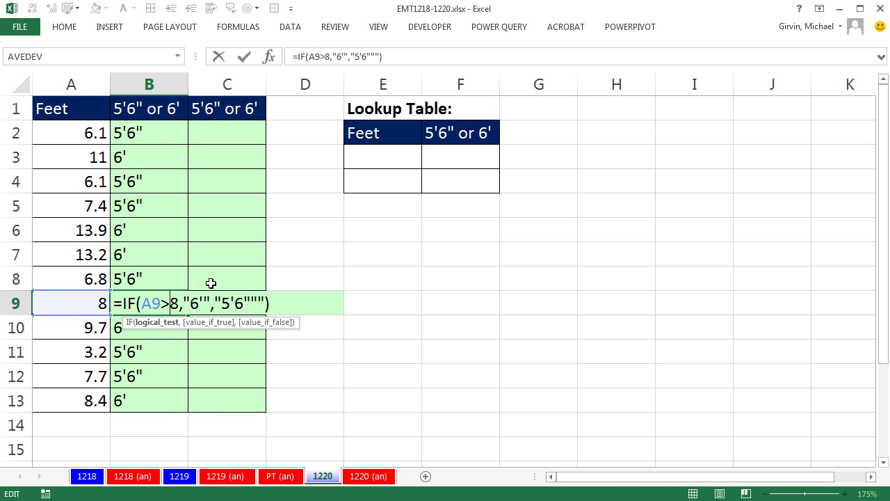
{"action": "double_click", "coordinate": [234, 321]}
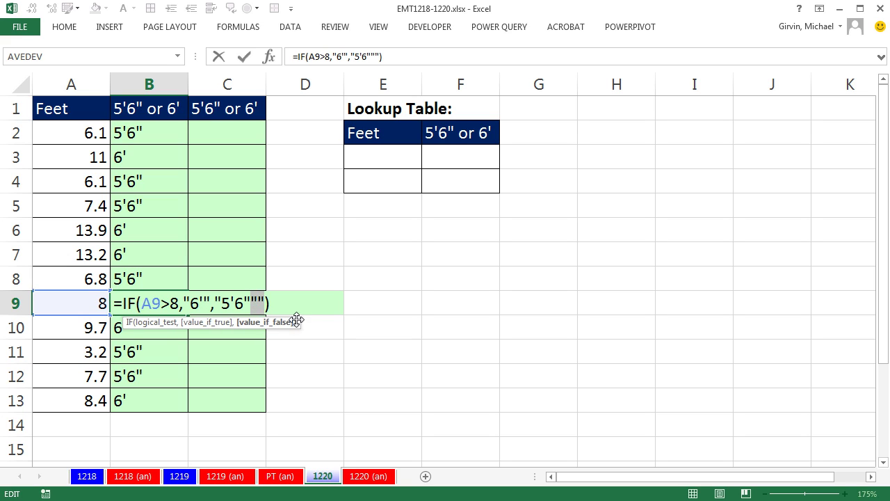
- Enter the lookup labels 5'6" in F3 and 6' in F4
{"action": "key", "text": "ctrl+Return"}
{"action": "left_click", "coordinate": [451, 159]}
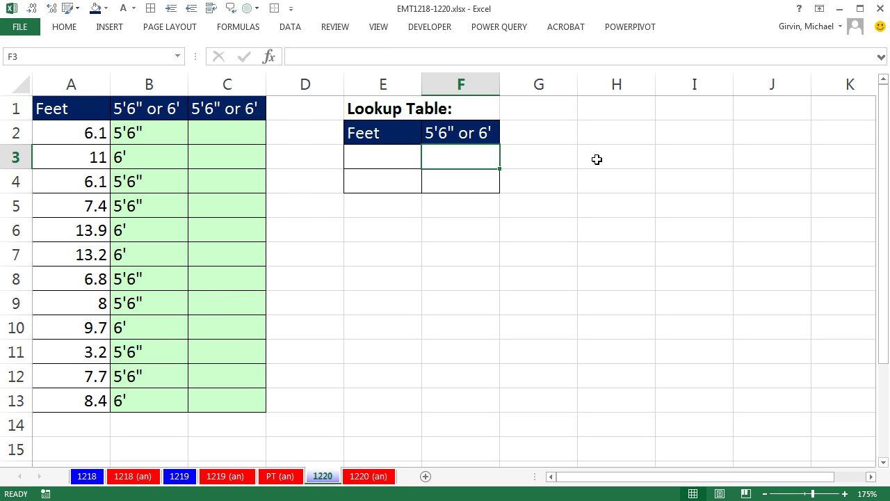
{"action": "type", "text": "5'"}
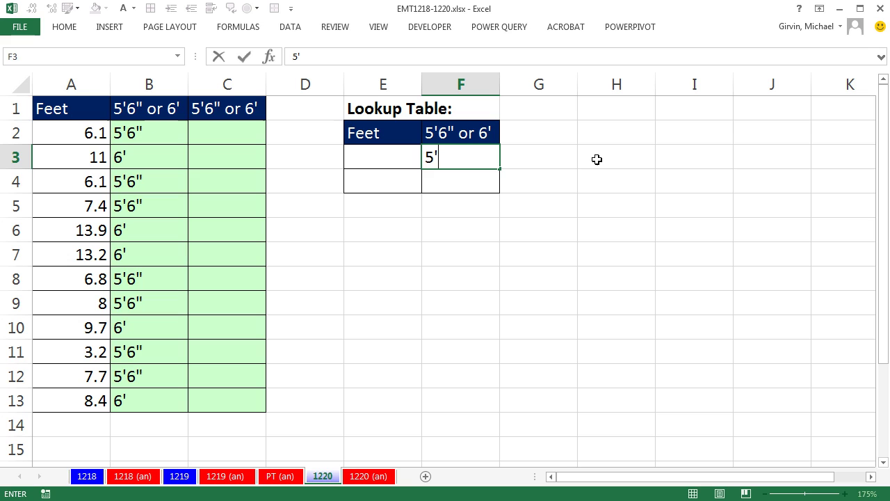
{"action": "type", "text": "6"}
{"action": "key", "text": "Return"}
{"action": "type", "text": "6"}
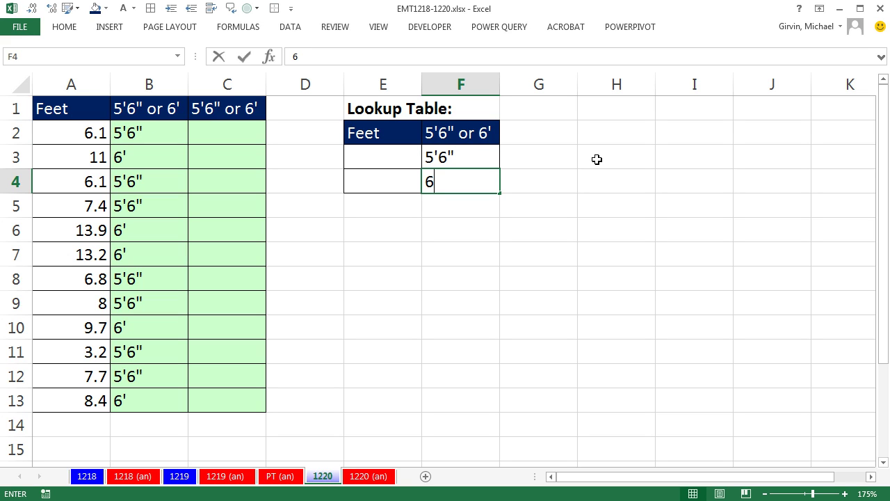
{"action": "type", "text": "'"}
{"action": "key", "text": "Return"}
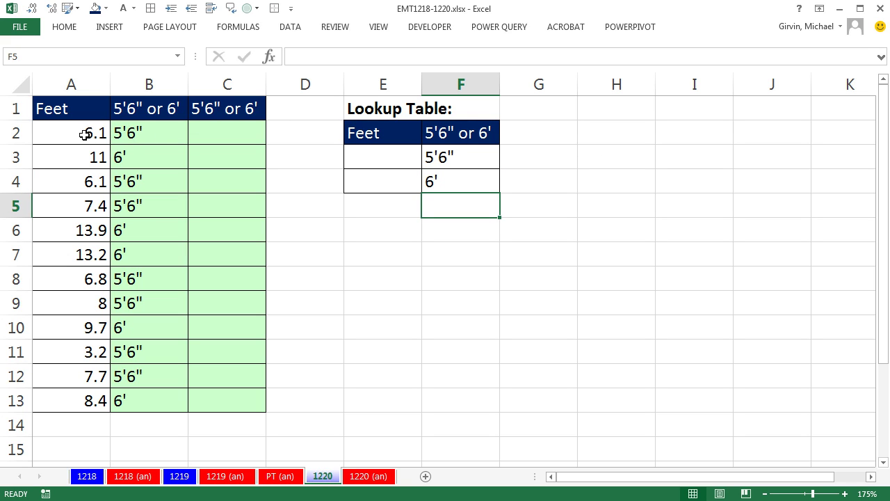
{"action": "left_click_drag", "start_coordinate": [85, 133], "coordinate": [105, 374]}
- Enter the Feet thresholds 0 in E3 and 8.1 in E4
{"action": "left_click", "coordinate": [367, 155]}
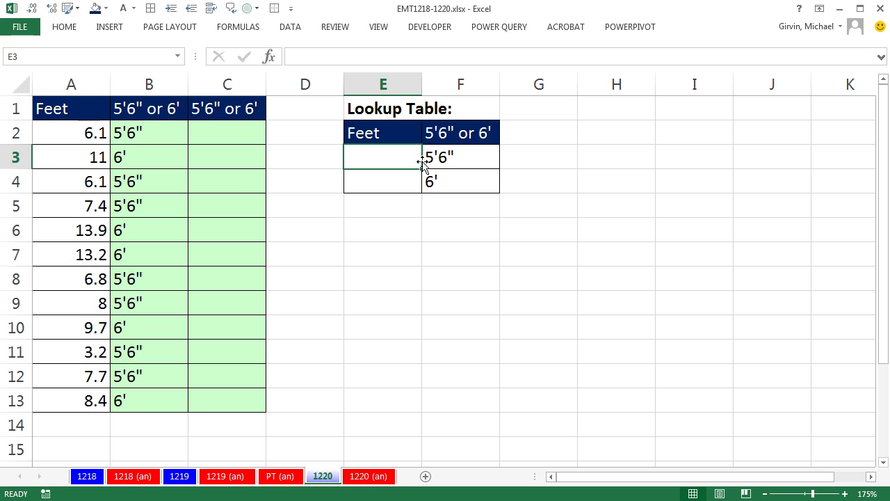
{"action": "type", "text": "0"}
{"action": "key", "text": "Return"}
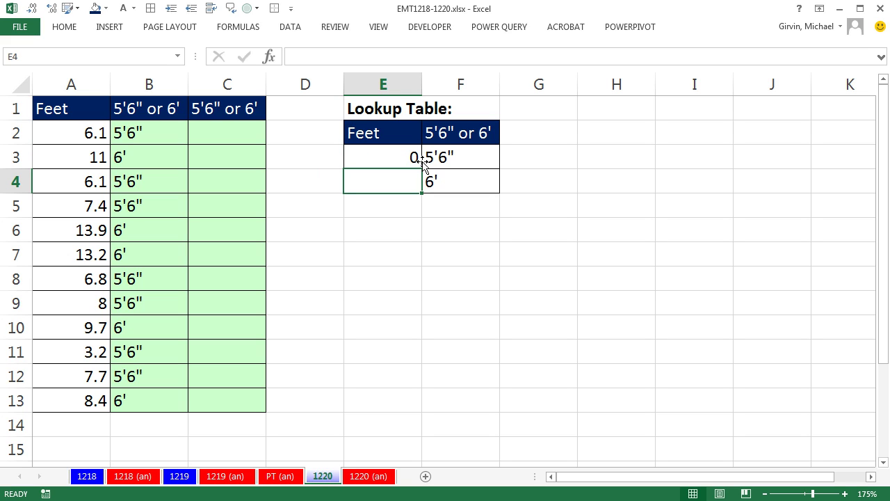
{"action": "type", "text": "8.1"}
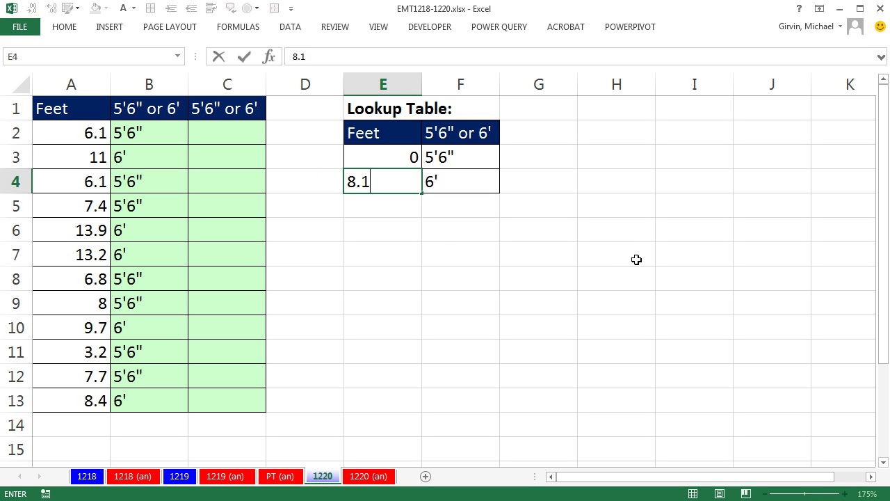
{"action": "left_click", "coordinate": [521, 263]}
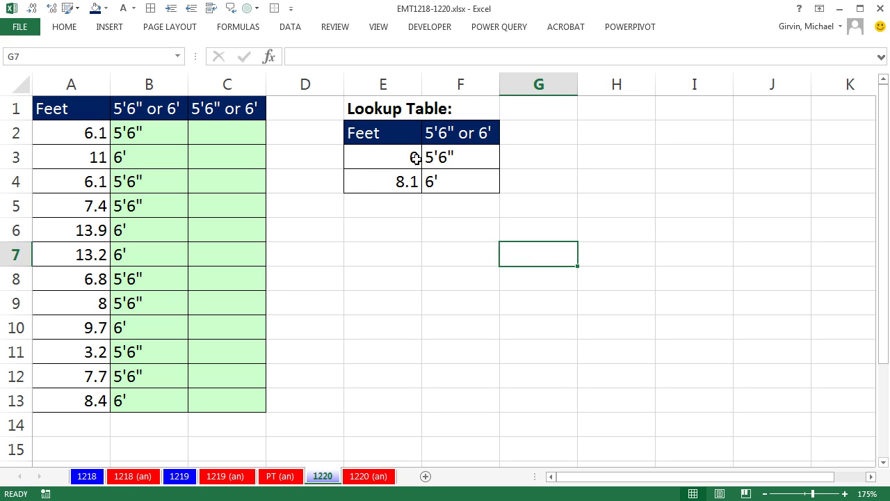
- Review the E3:F4 lookup table, leaving the 8.1 threshold in E4 unchanged
{"action": "left_click_drag", "start_coordinate": [416, 158], "coordinate": [453, 179]}
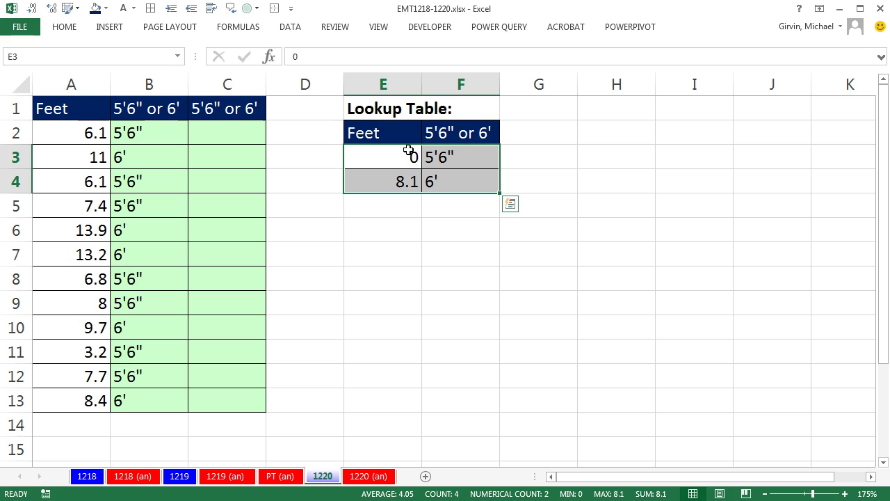
{"action": "left_click", "coordinate": [481, 163]}
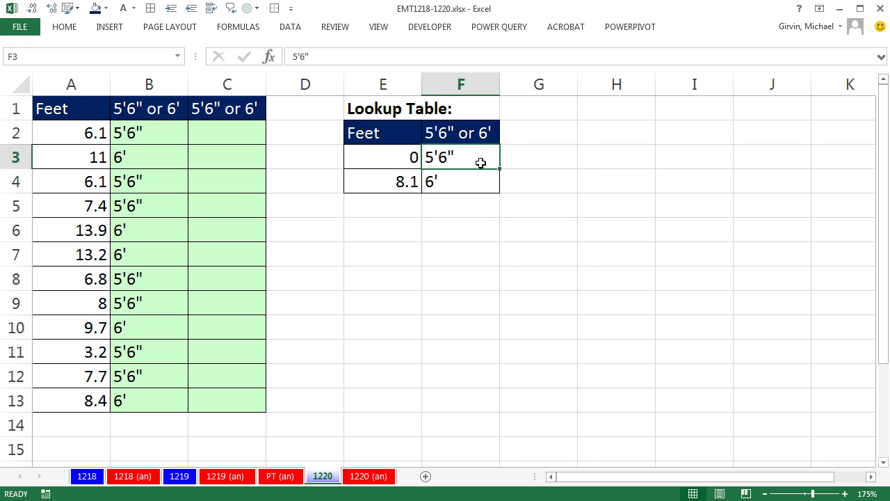
{"action": "left_click", "coordinate": [390, 183]}
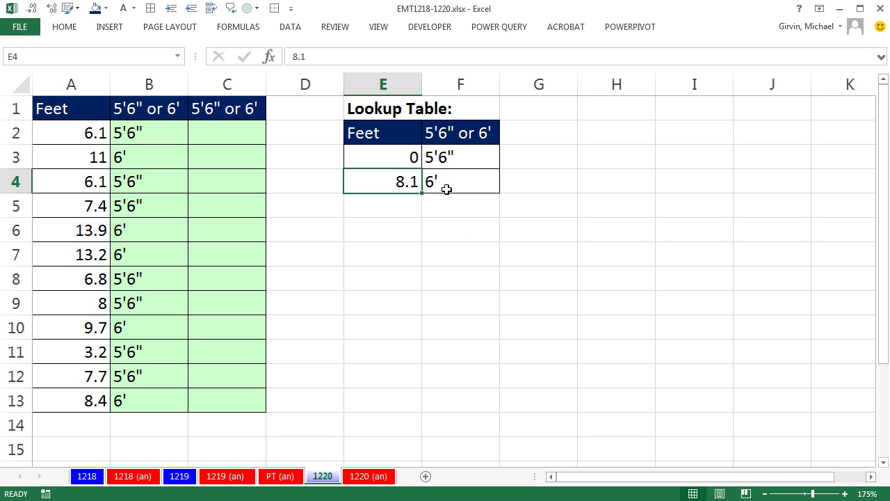
{"action": "double_click", "coordinate": [412, 182]}
{"action": "left_click_drag", "start_coordinate": [412, 182], "coordinate": [438, 202]}
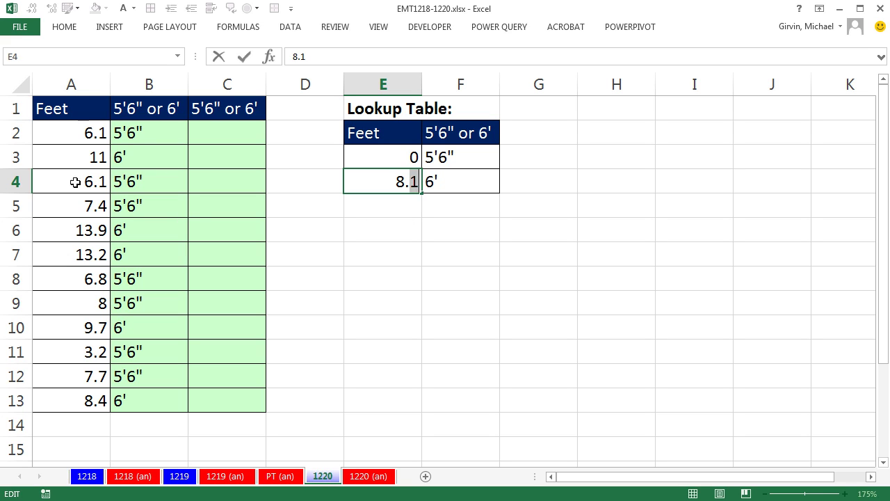
{"action": "key", "text": "Escape"}
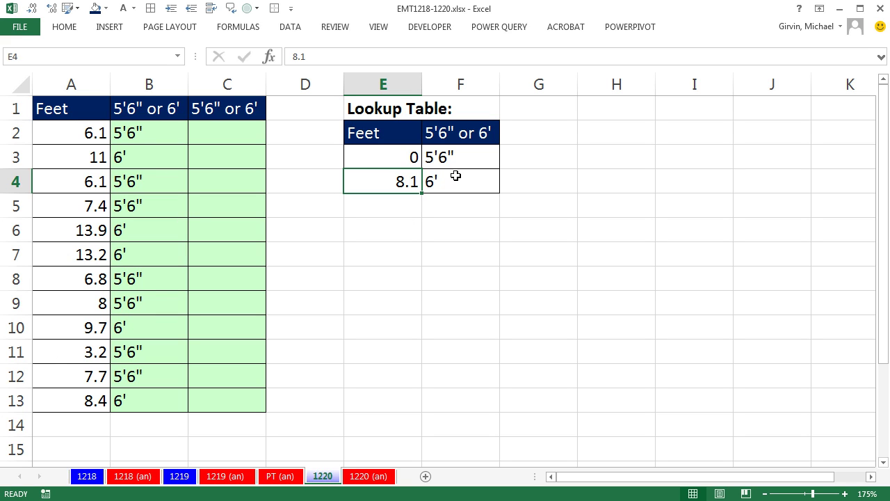
{"action": "left_click", "coordinate": [217, 135]}
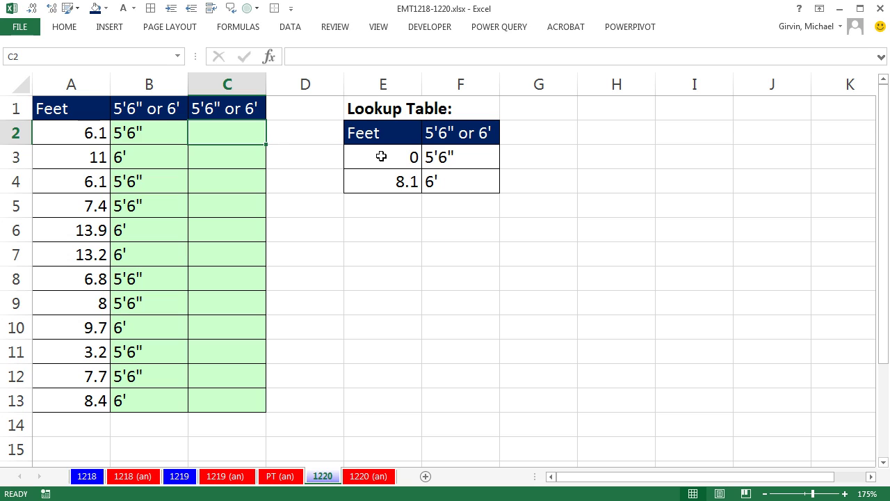
{"action": "left_click_drag", "start_coordinate": [382, 157], "coordinate": [386, 179]}
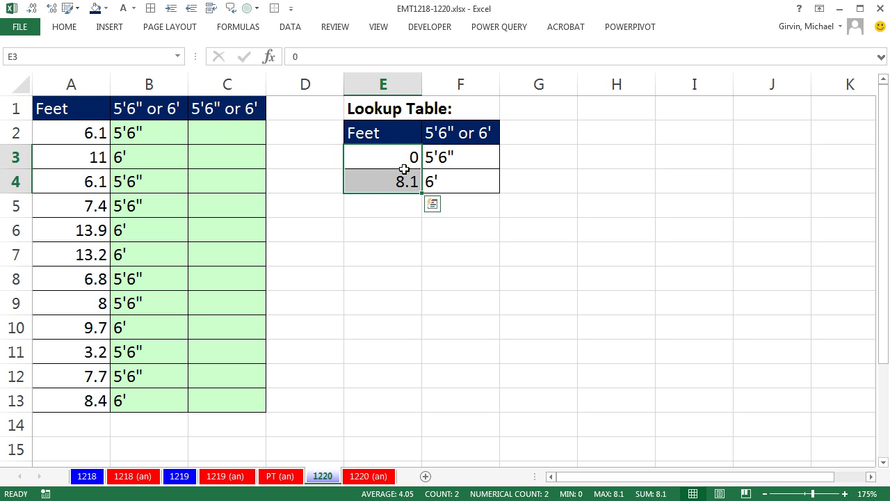
- Begin a VLOOKUP in C2 on A2 against the absolute table $E$3:$F$4
{"action": "left_click", "coordinate": [211, 128]}
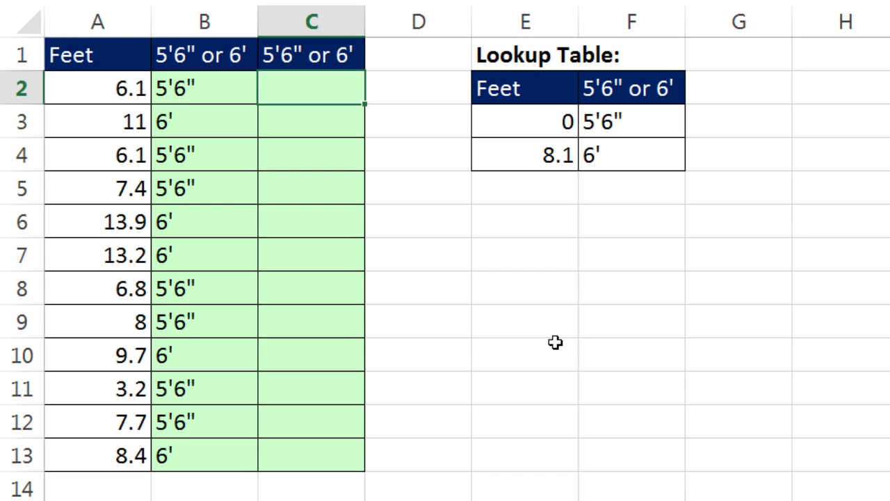
{"action": "type", "text": "=vl"}
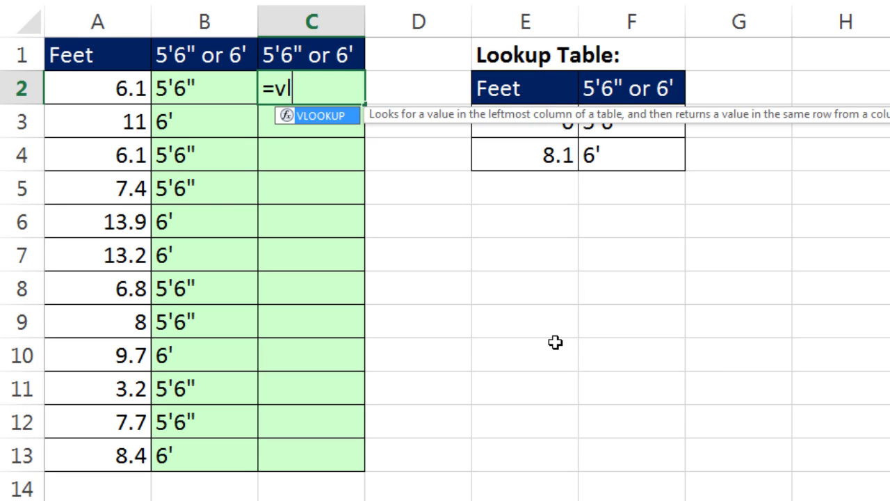
{"action": "key", "text": "Tab"}
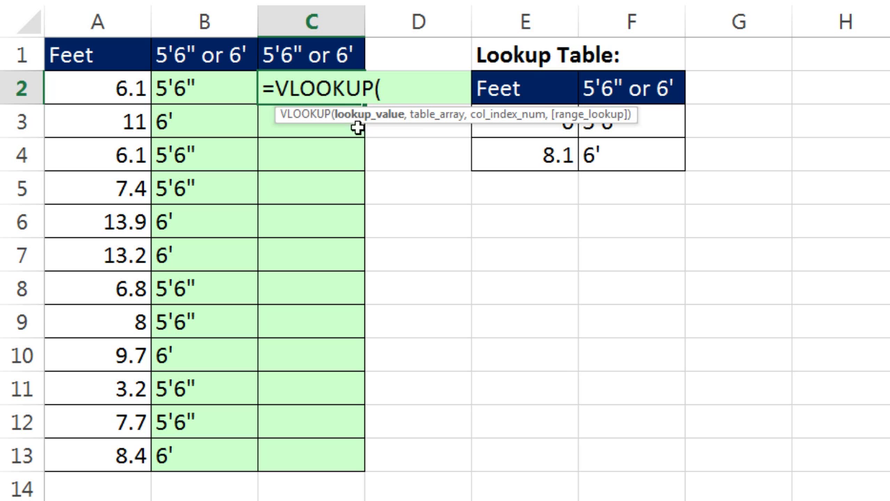
{"action": "left_click", "coordinate": [92, 96]}
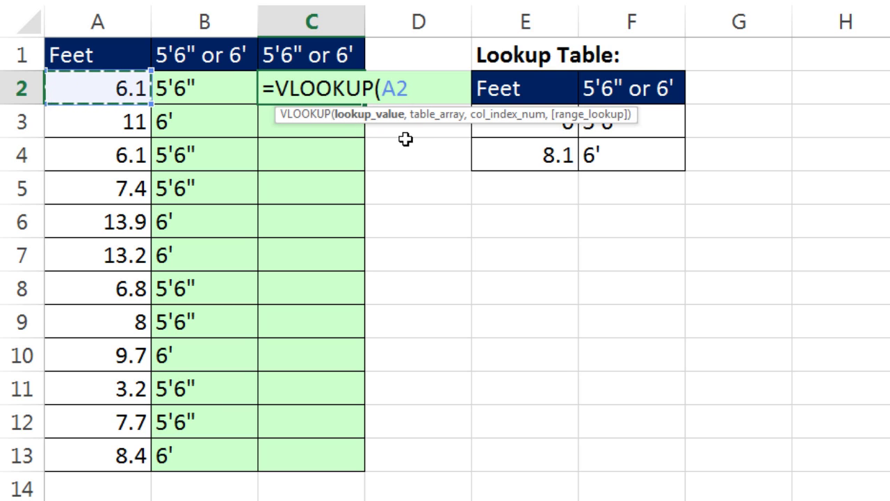
{"action": "type", "text": ","}
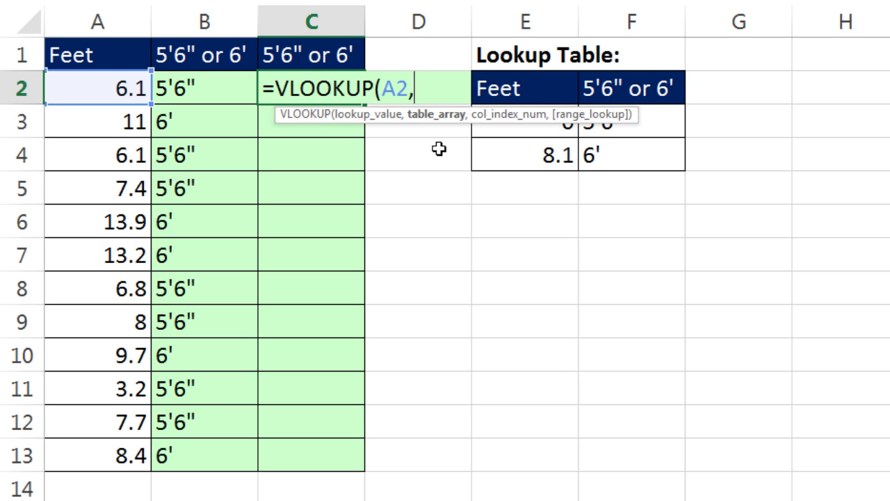
{"action": "left_click", "coordinate": [515, 125]}
{"action": "left_click_drag", "start_coordinate": [607, 134], "coordinate": [622, 150]}
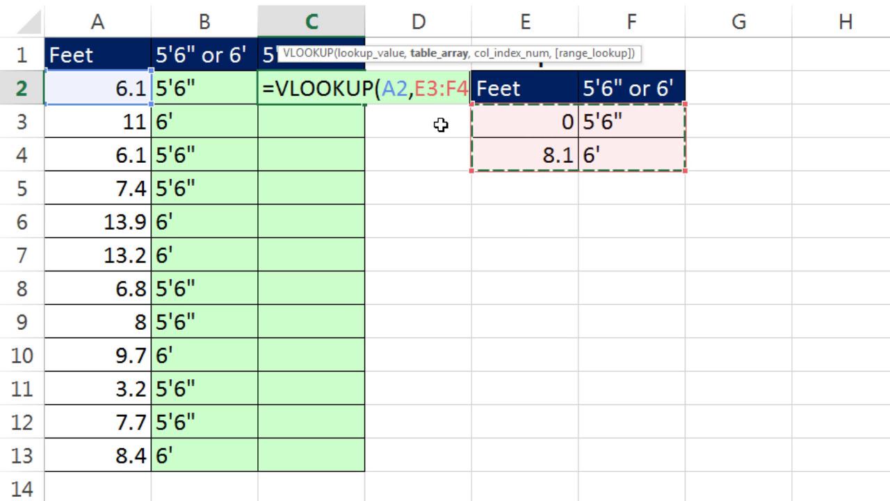
{"action": "key", "text": "F4"}
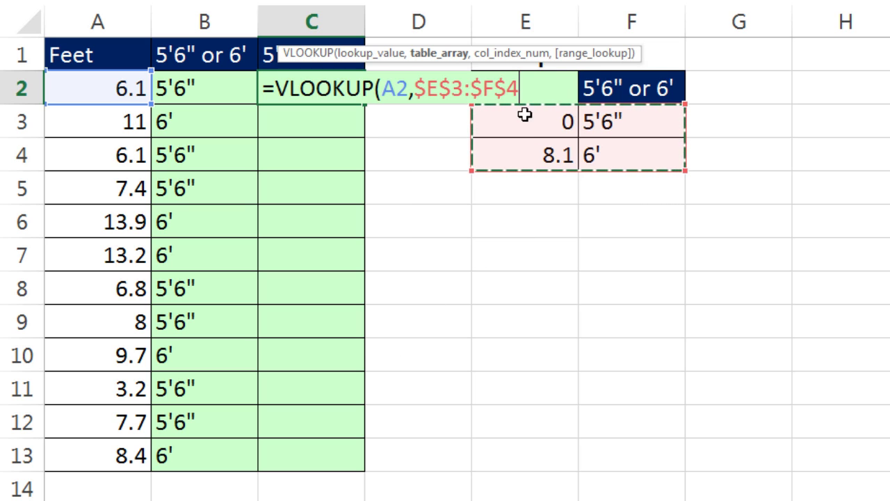
- Finish the VLOOKUP with column index 2 so C2 shows 5'6"
{"action": "type", "text": ","}
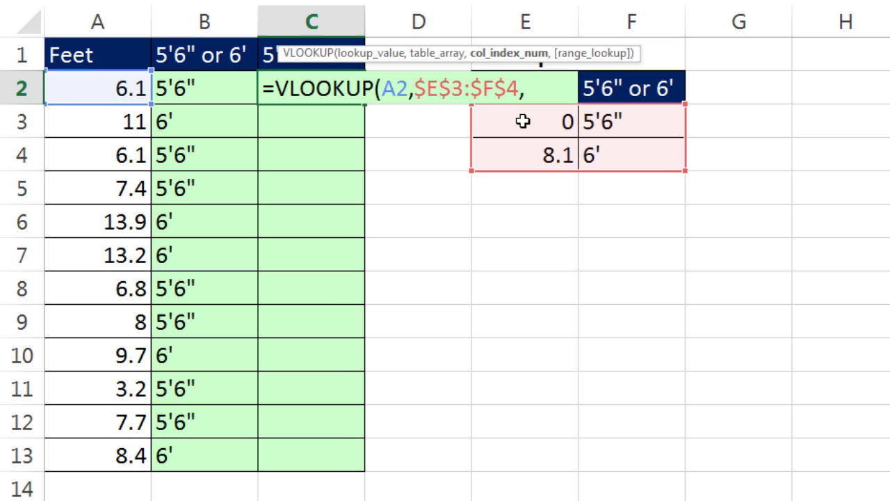
{"action": "type", "text": "2,"}
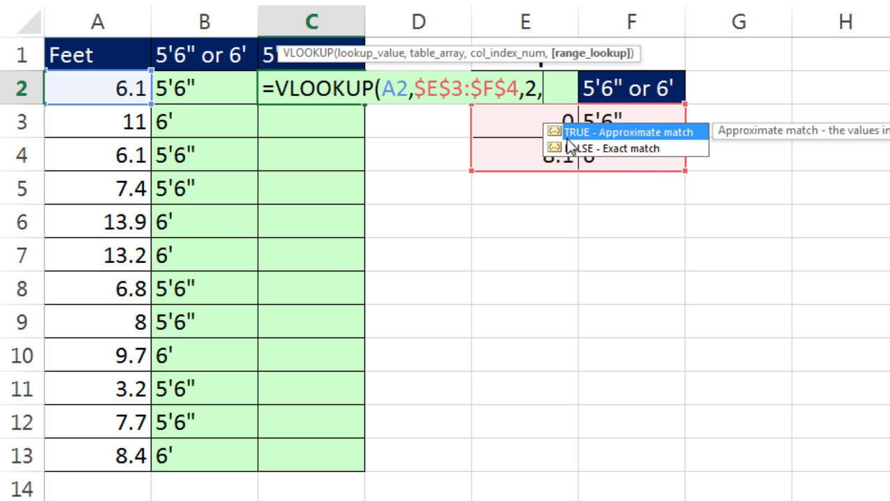
{"action": "key", "text": "BackSpace"}
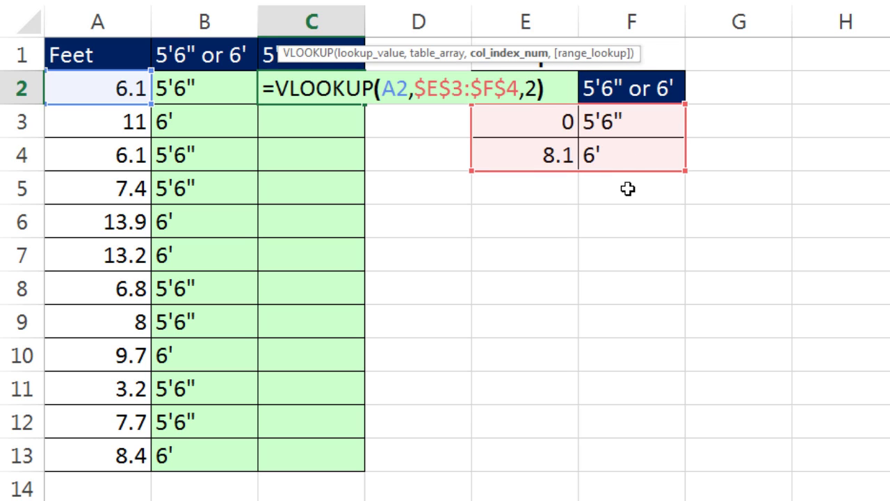
{"action": "key", "text": "Right"}
{"action": "key", "text": "ctrl+Return"}
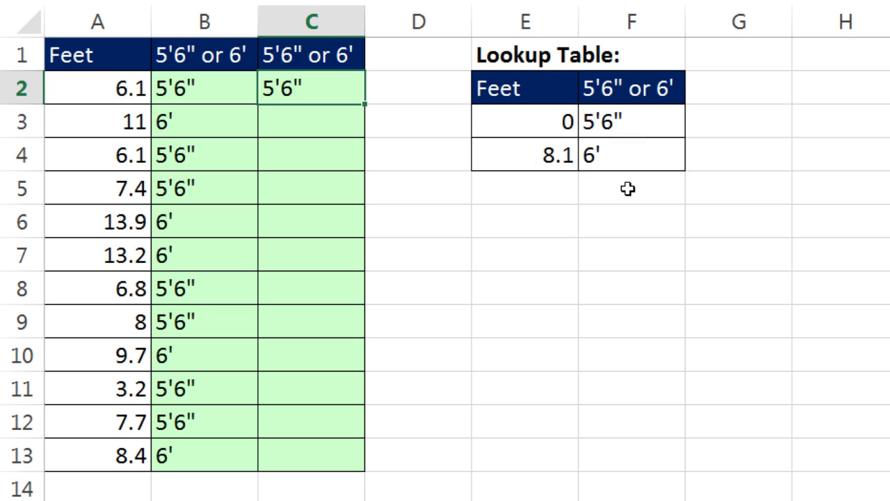
- Fill the VLOOKUP formula down to C13 and check the copied formula in C9
{"action": "double_click", "coordinate": [364, 105]}
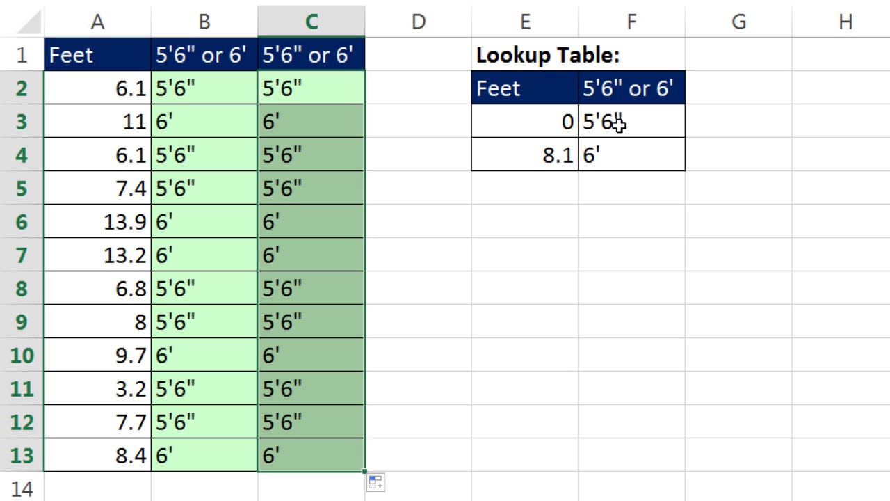
{"action": "double_click", "coordinate": [324, 322]}
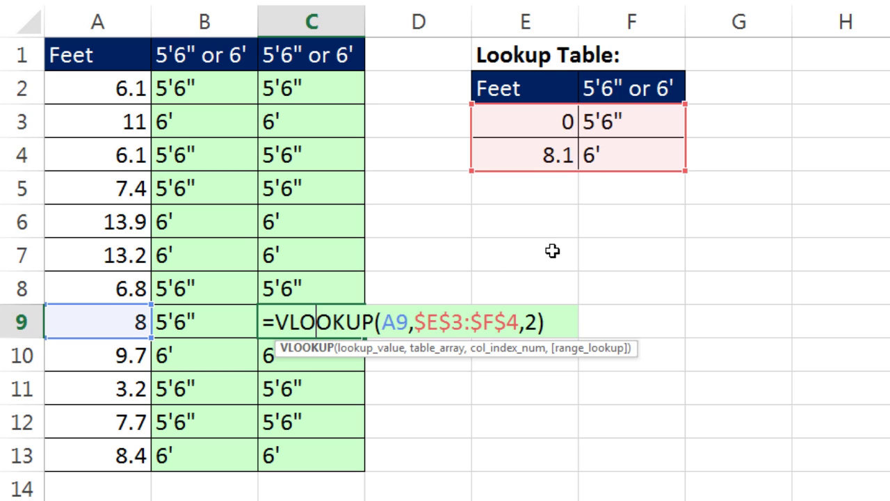
{"action": "key", "text": "ctrl+Return"}
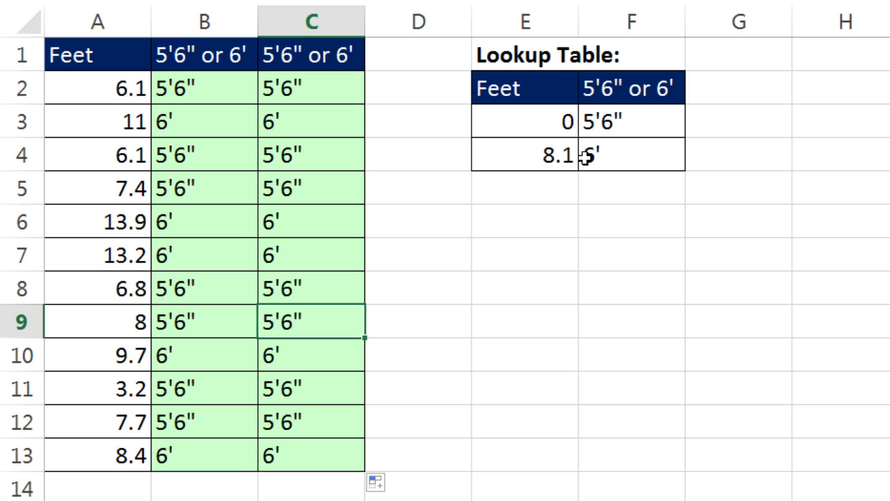
- Temporarily change the F3 label to 4'6" to test column C, then undo it
{"action": "double_click", "coordinate": [590, 122]}
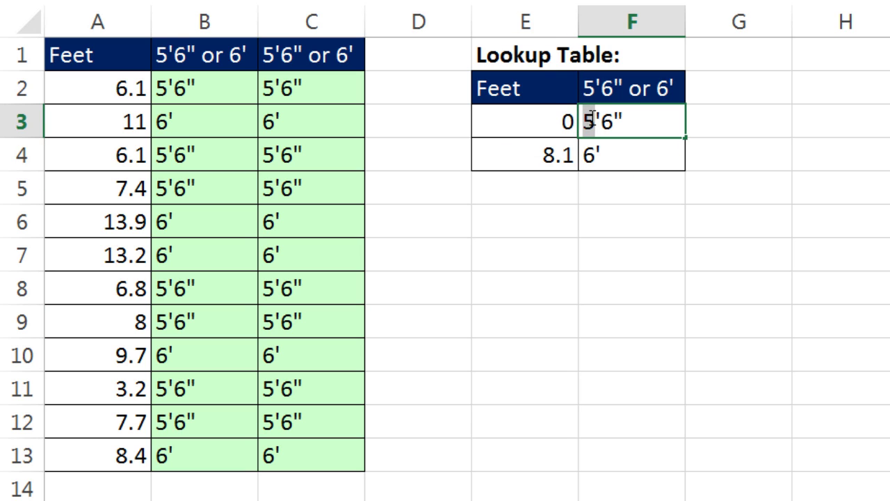
{"action": "type", "text": "4"}
{"action": "key", "text": "ctrl+Return"}
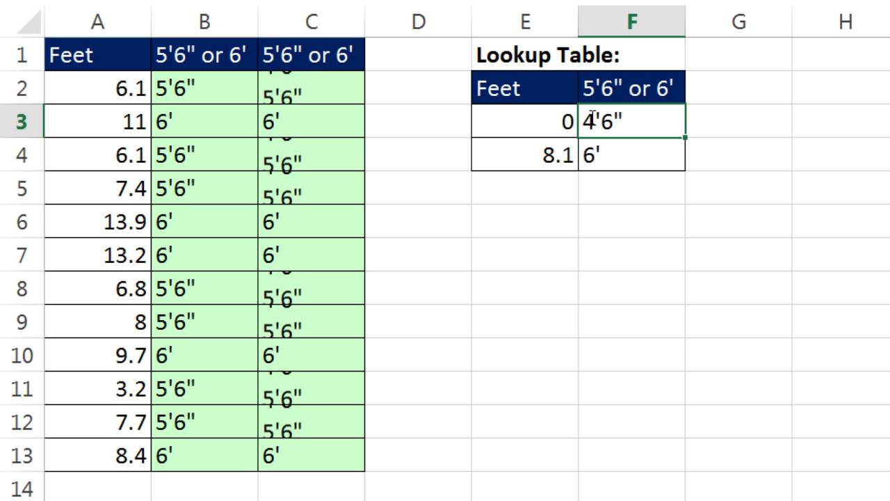
{"action": "key", "text": "ctrl+z"}
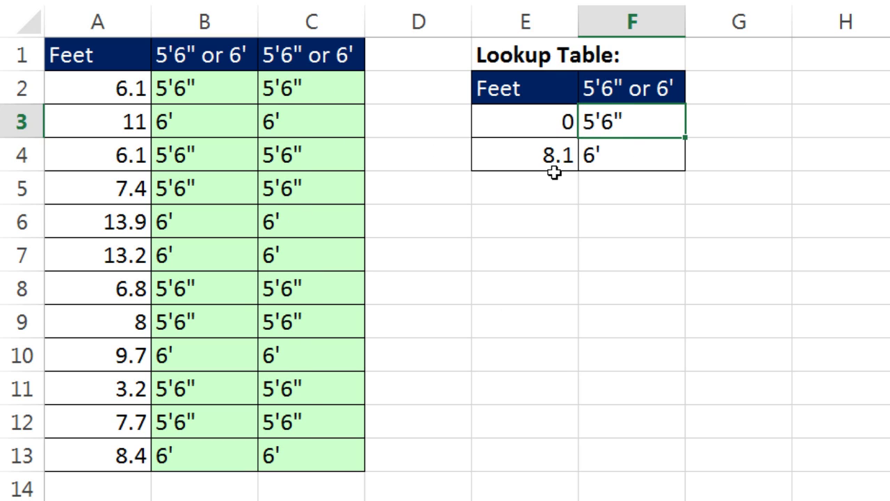
{"action": "left_click", "coordinate": [238, 89]}
{"action": "double_click", "coordinate": [238, 89]}
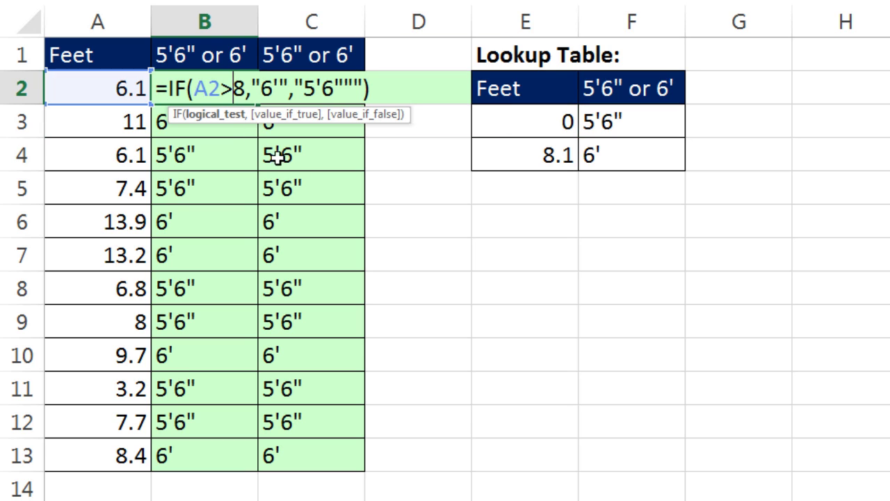
{"action": "left_click", "coordinate": [345, 85]}
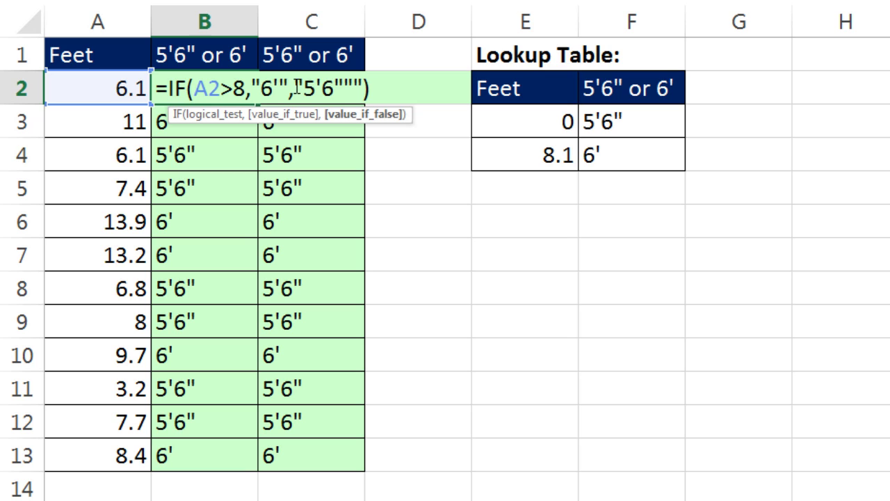
{"action": "left_click_drag", "start_coordinate": [306, 85], "coordinate": [364, 88]}
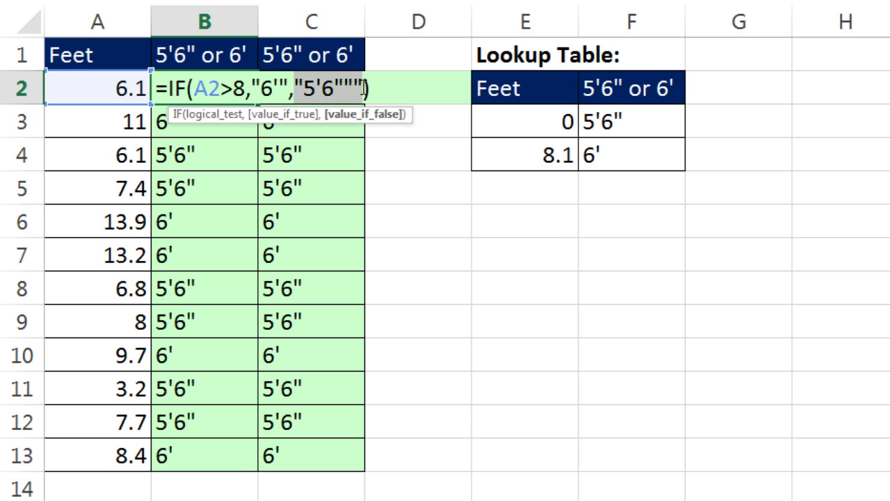
{"action": "key", "text": "Escape"}
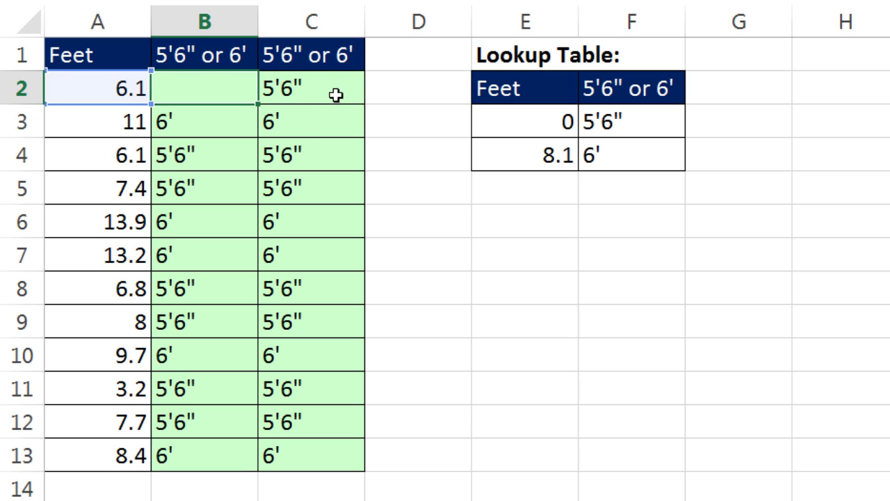
{"action": "double_click", "coordinate": [326, 88]}
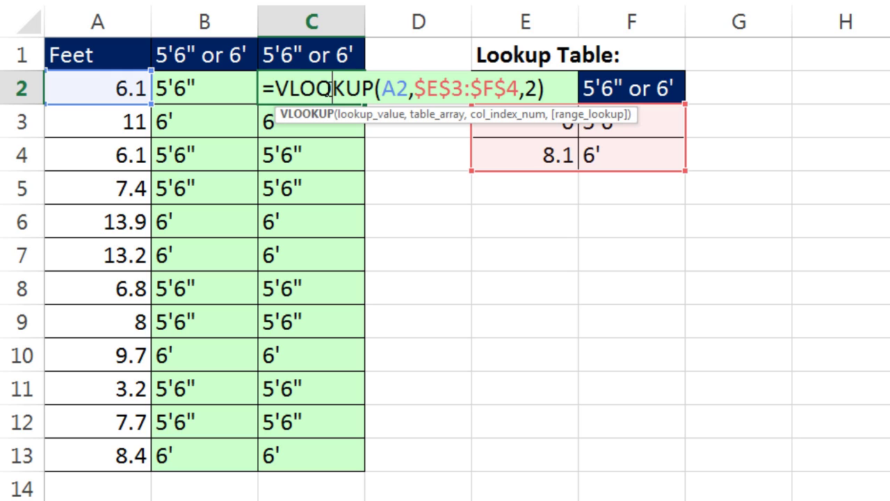